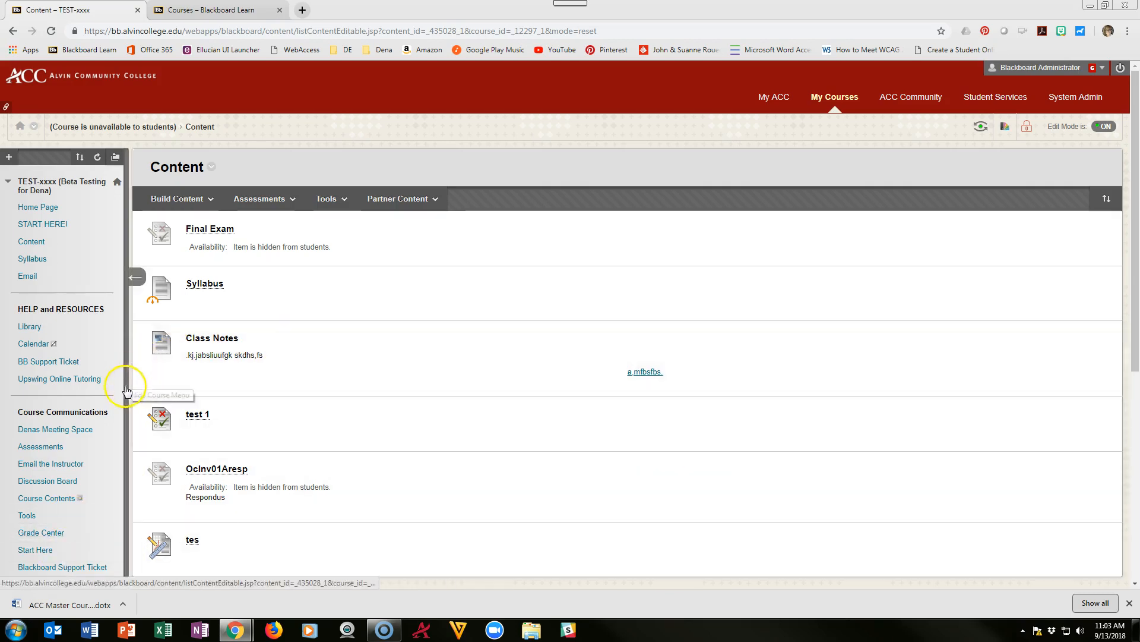
Step: Expand Course Tools in the Control Panel and open Respondus LockDown Browser for the TEST course
{"action": "scroll", "coordinate": [119, 407], "scroll_direction": "down", "scroll_amount": 1}
{"action": "scroll", "coordinate": [56, 446], "scroll_direction": "down", "scroll_amount": 3}
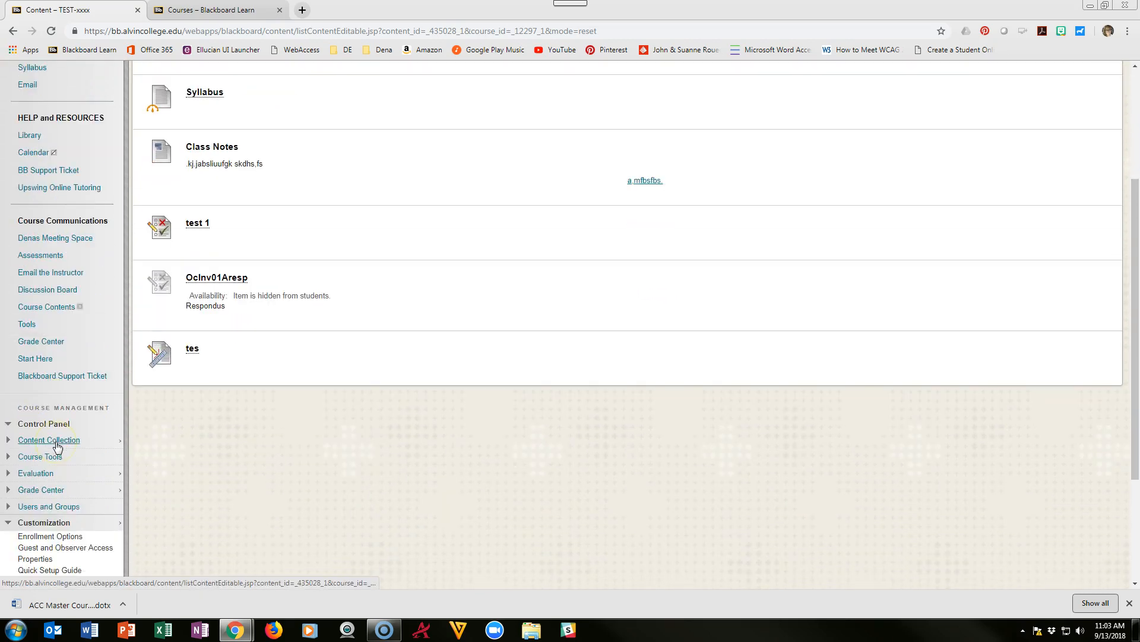
{"action": "left_click", "coordinate": [10, 353]}
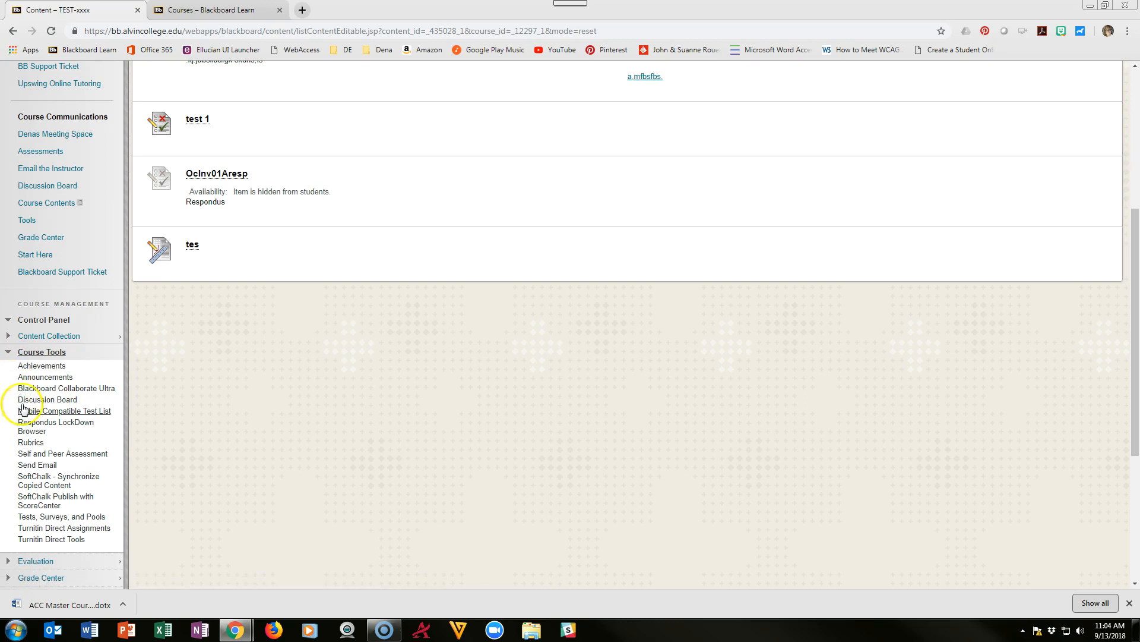
{"action": "left_click", "coordinate": [27, 424]}
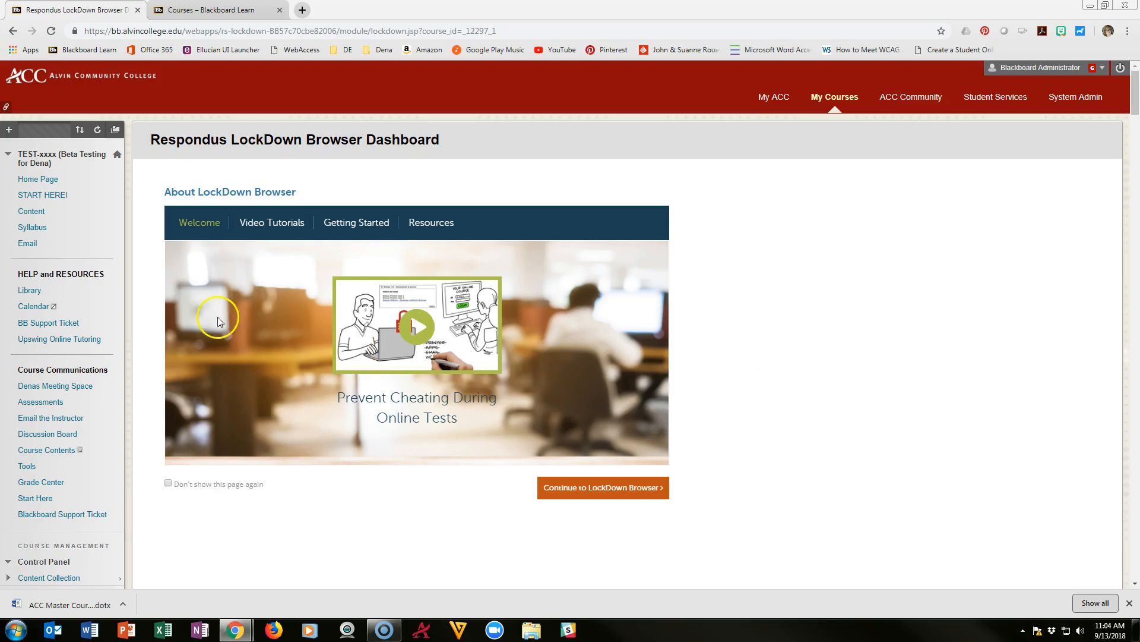
Step: Move from the Video Tutorials section to the Getting Started steps of the LockDown Browser introduction
{"action": "left_click", "coordinate": [260, 226]}
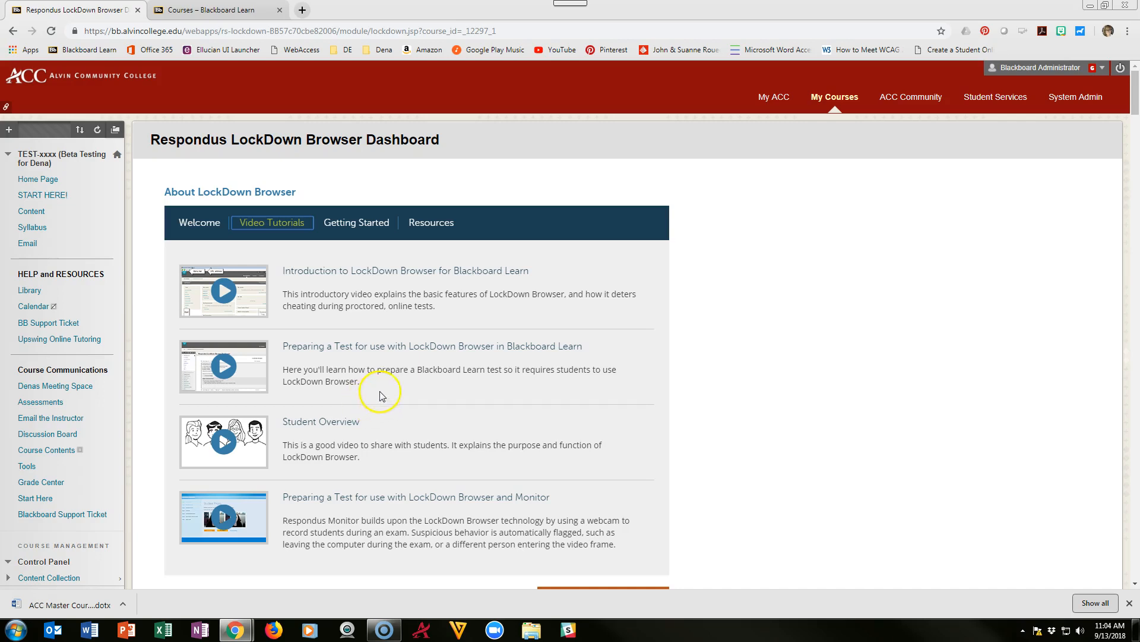
{"action": "left_click", "coordinate": [356, 228]}
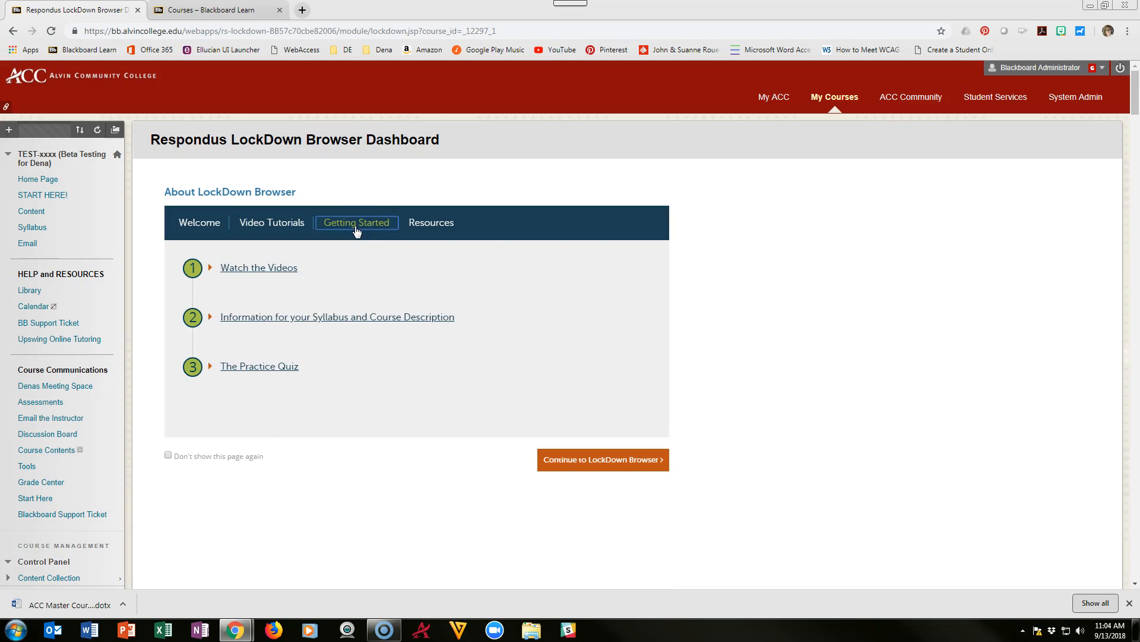
Step: Expand 'Information for your Syllabus and Course Description' and choose the 'LockDown Browser and the webcam feature' sample text
{"action": "left_click", "coordinate": [208, 317]}
{"action": "left_click", "coordinate": [210, 318]}
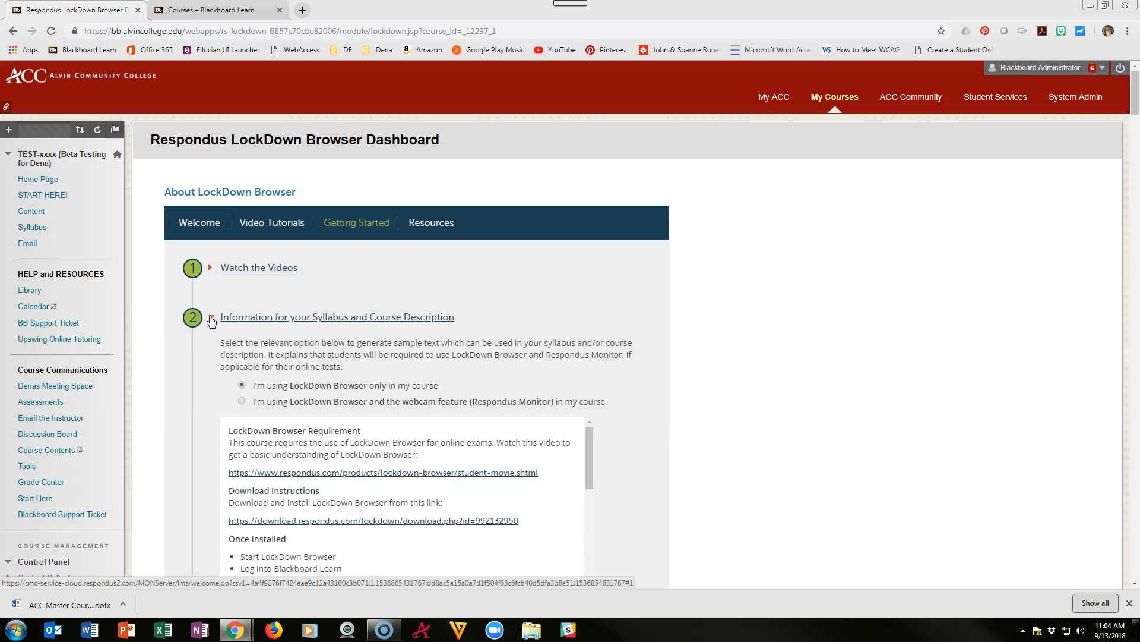
{"action": "scroll", "coordinate": [211, 321], "scroll_direction": "down", "scroll_amount": 2}
{"action": "scroll", "coordinate": [399, 463], "scroll_direction": "down", "scroll_amount": 3}
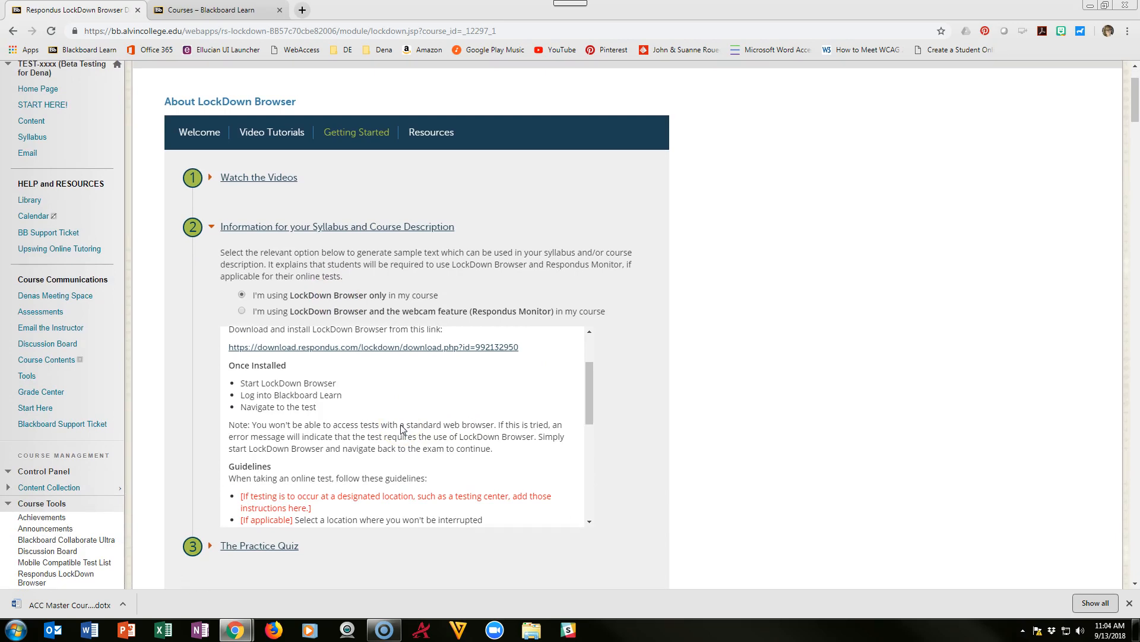
{"action": "scroll", "coordinate": [401, 428], "scroll_direction": "up", "scroll_amount": 3}
{"action": "left_click", "coordinate": [300, 296]}
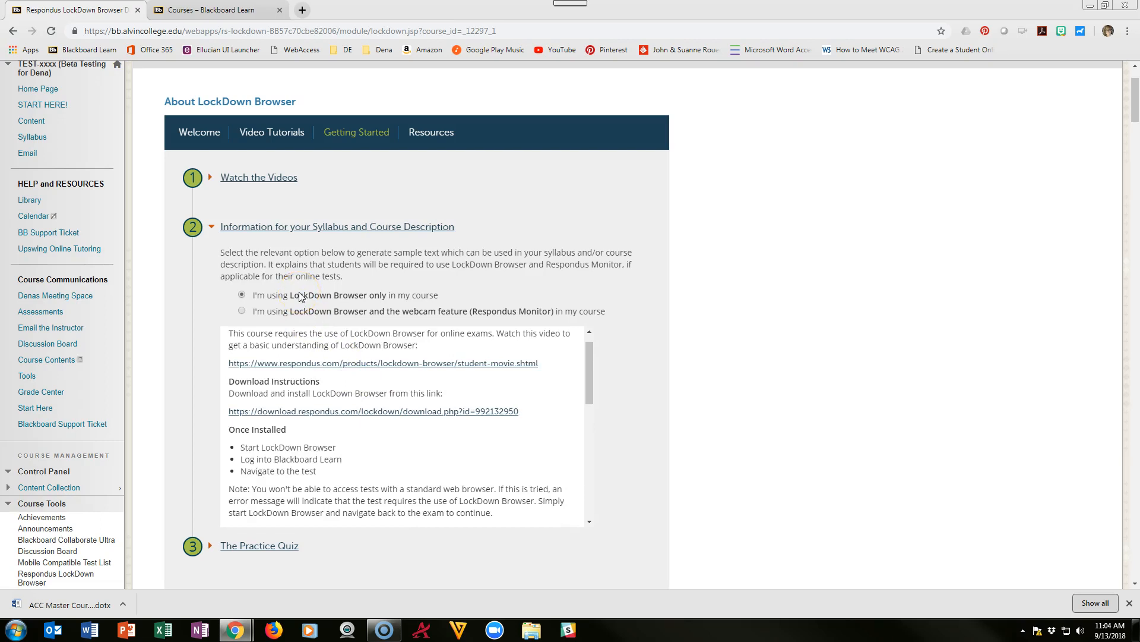
{"action": "left_click", "coordinate": [252, 316]}
{"action": "left_click", "coordinate": [242, 311]}
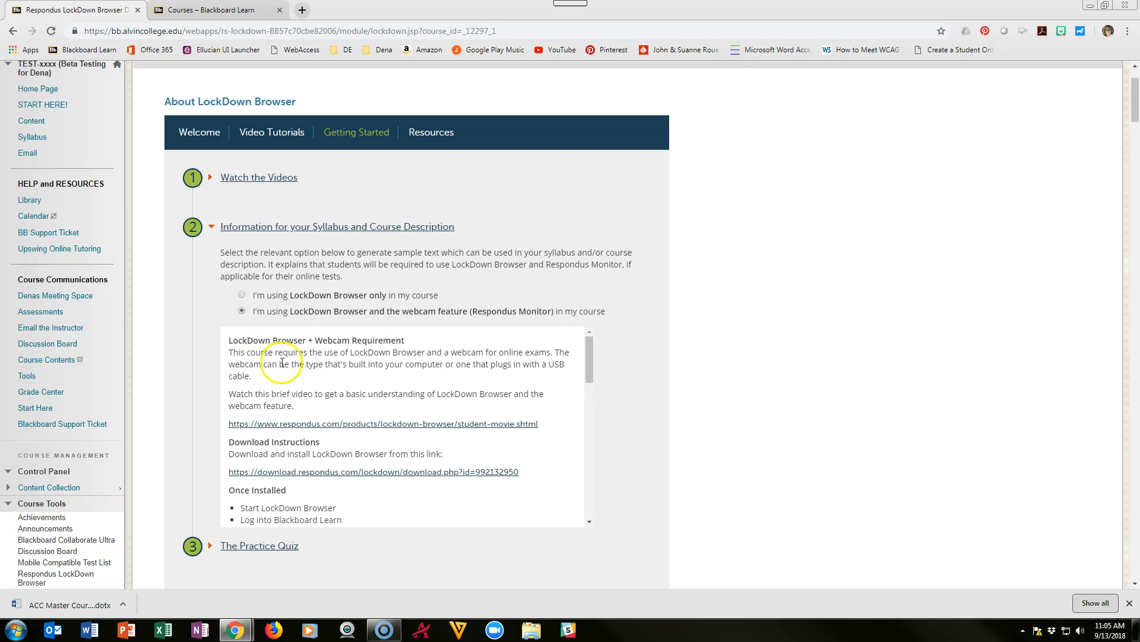
{"action": "left_click_drag", "start_coordinate": [228, 340], "coordinate": [471, 524]}
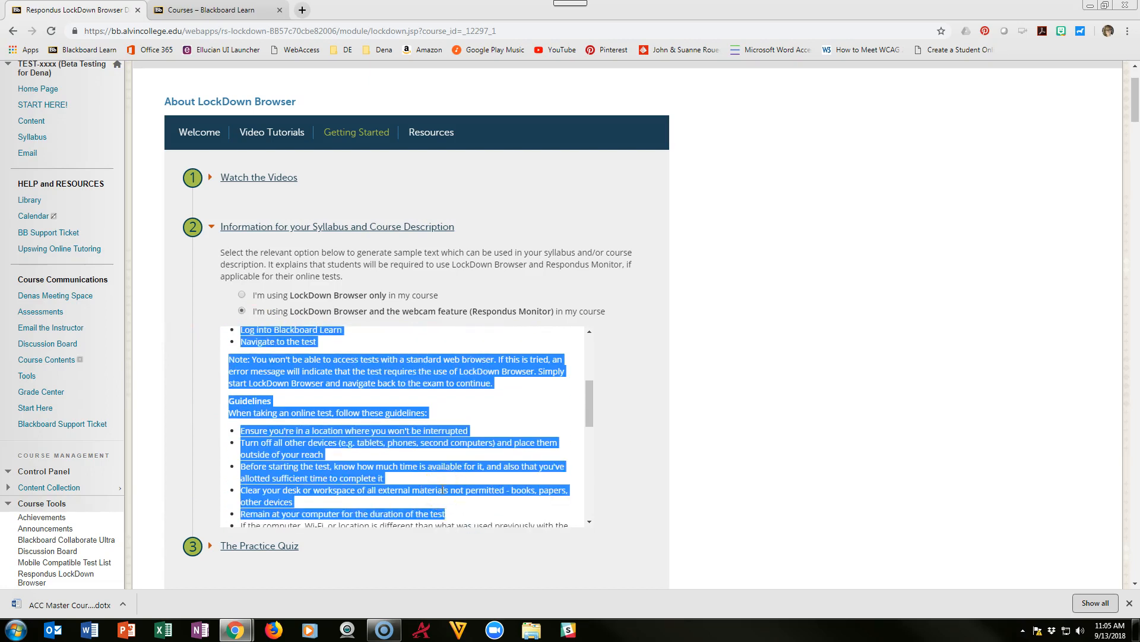
{"action": "left_click", "coordinate": [574, 338]}
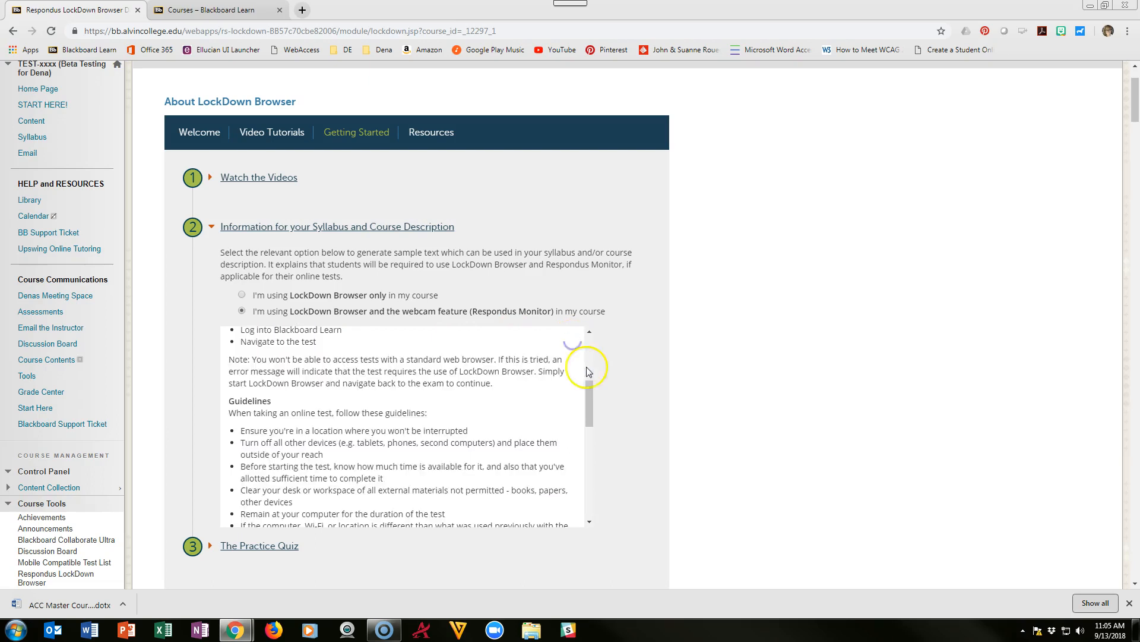
{"action": "left_click_drag", "start_coordinate": [587, 391], "coordinate": [587, 352]}
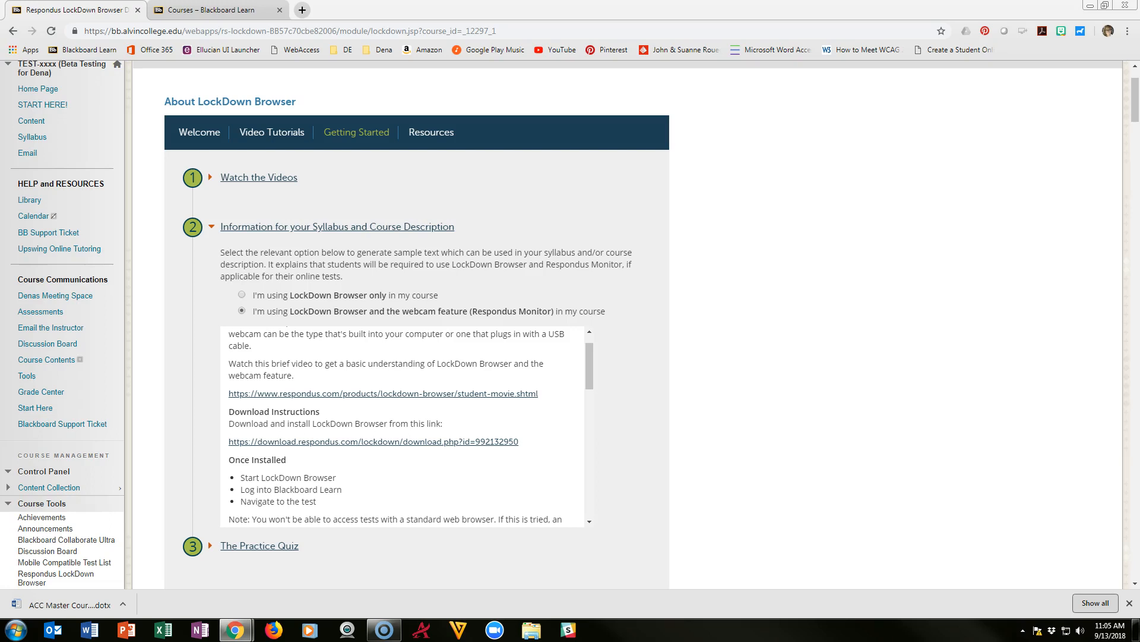
Step: Expand step 3 'The Practice Quiz' and read its Webcam Check and System & Network Check advice
{"action": "left_click", "coordinate": [212, 546]}
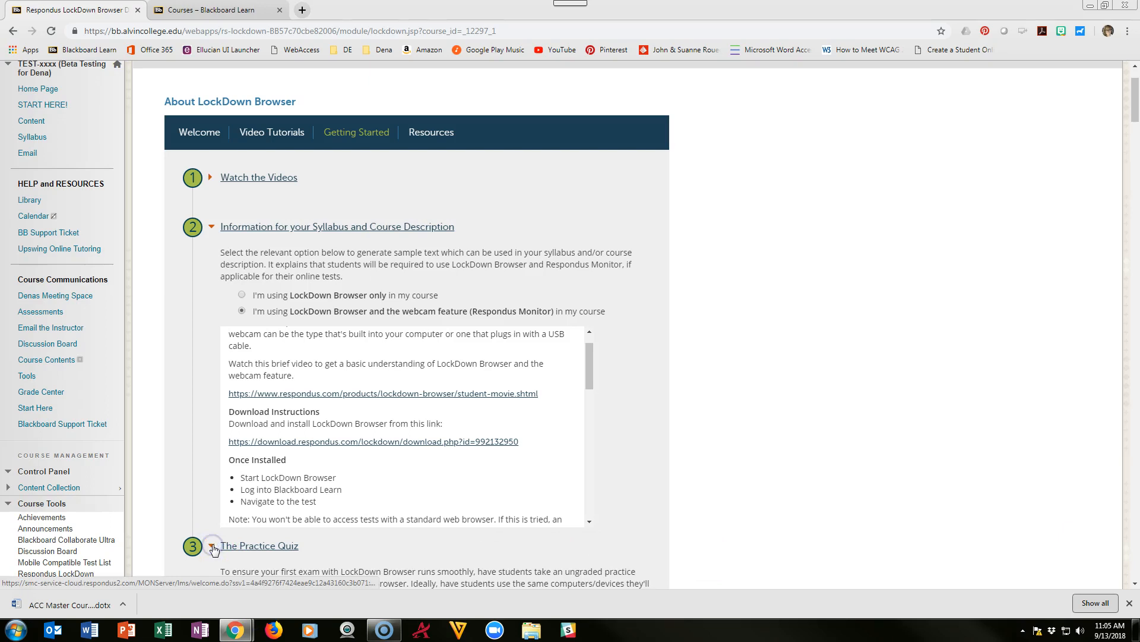
{"action": "scroll", "coordinate": [523, 482], "scroll_direction": "down", "scroll_amount": 2}
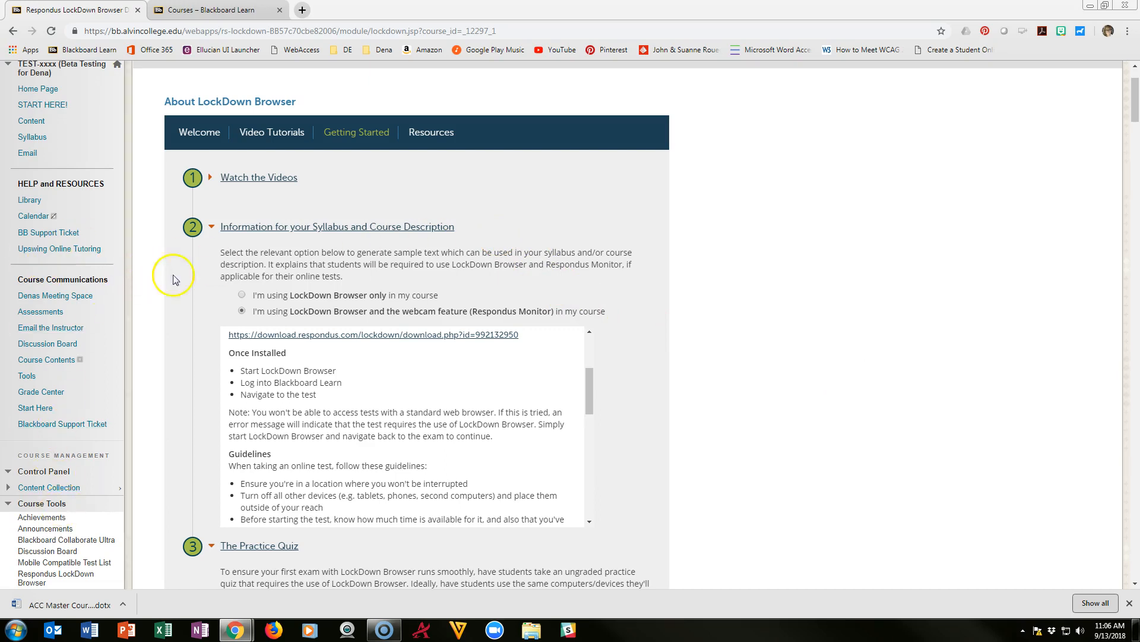
{"action": "scroll", "coordinate": [540, 446], "scroll_direction": "down", "scroll_amount": 5}
{"action": "scroll", "coordinate": [667, 509], "scroll_direction": "down", "scroll_amount": 6}
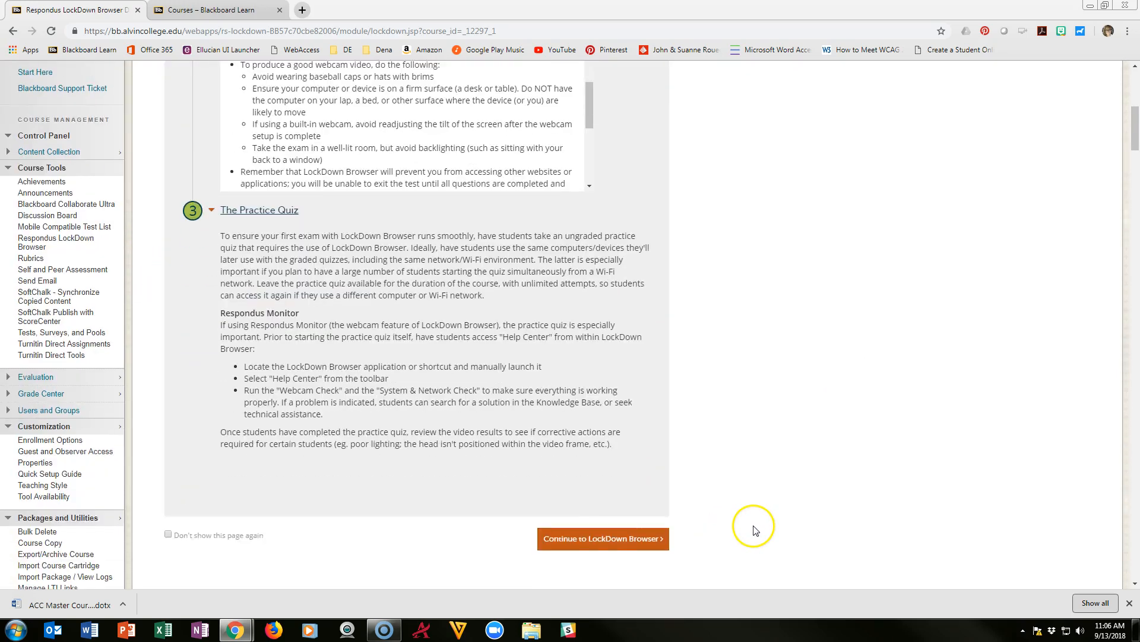
Step: Continue to the tests list and set the first Final Exam to 'Require Respondus LockDown Browser for this exam'
{"action": "left_click", "coordinate": [581, 538]}
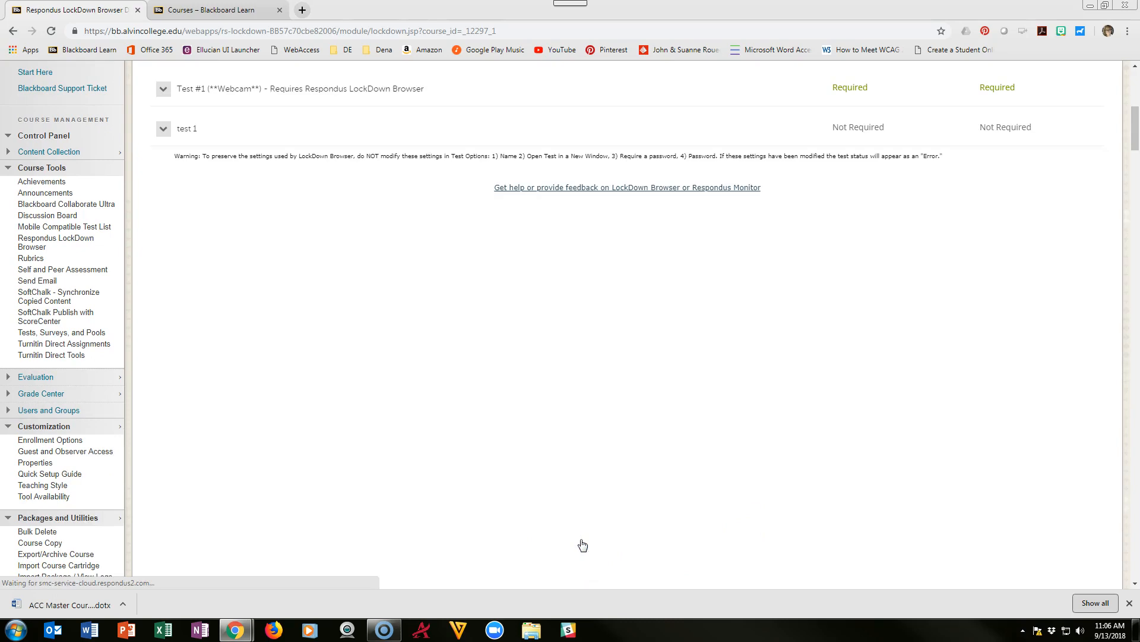
{"action": "scroll", "coordinate": [559, 544], "scroll_direction": "up", "scroll_amount": 5}
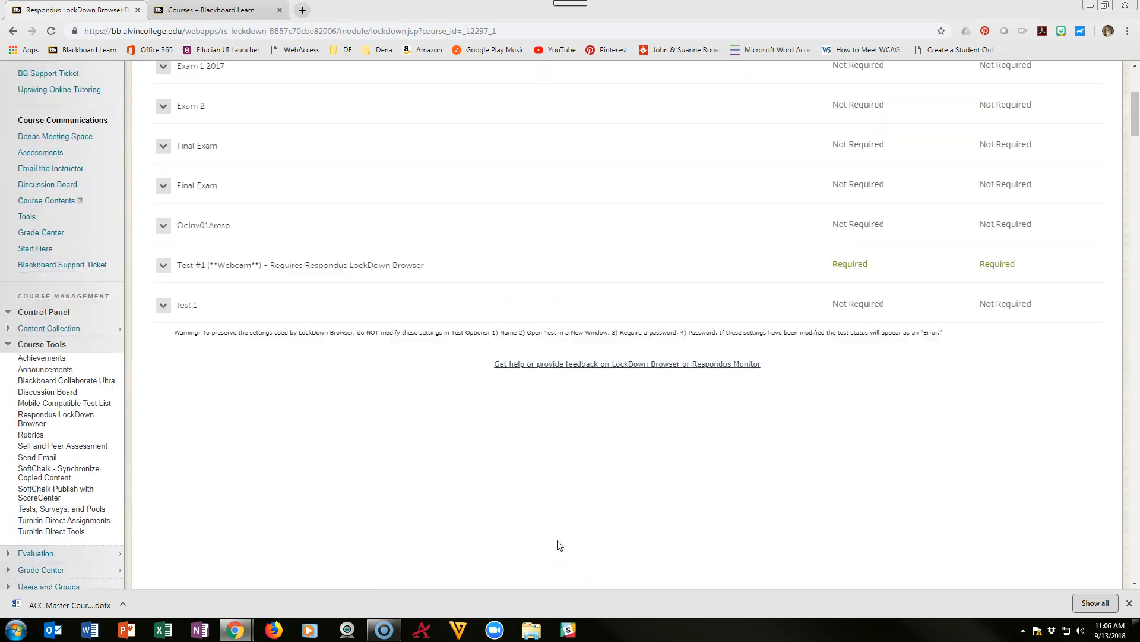
{"action": "scroll", "coordinate": [559, 544], "scroll_direction": "up", "scroll_amount": 1}
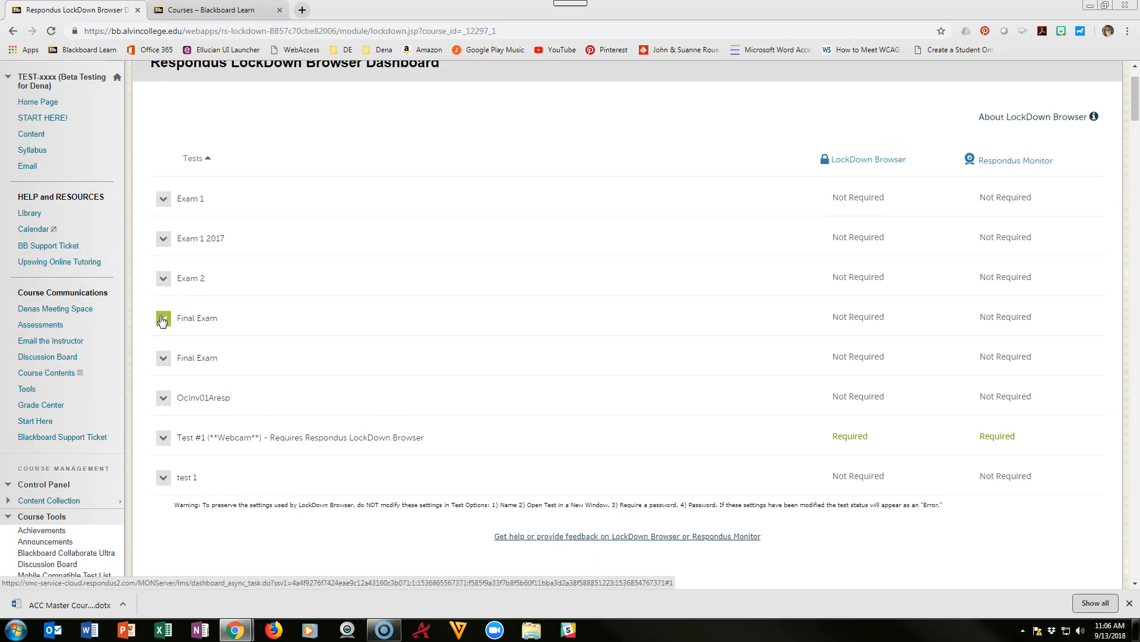
{"action": "left_click", "coordinate": [163, 319]}
{"action": "left_click", "coordinate": [184, 337]}
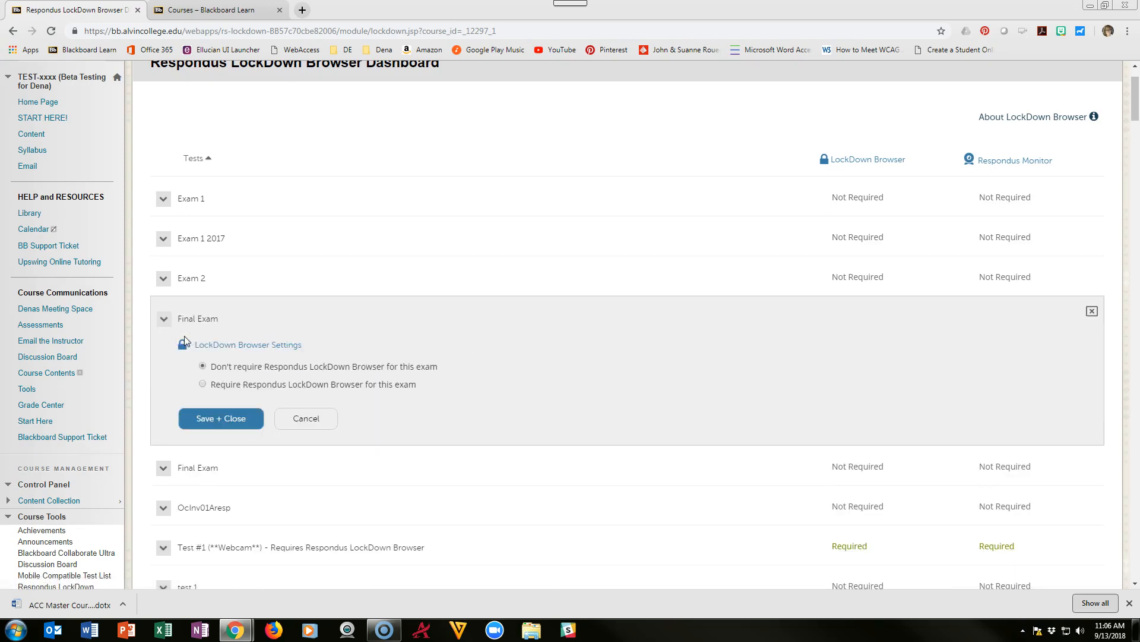
{"action": "left_click", "coordinate": [488, 390]}
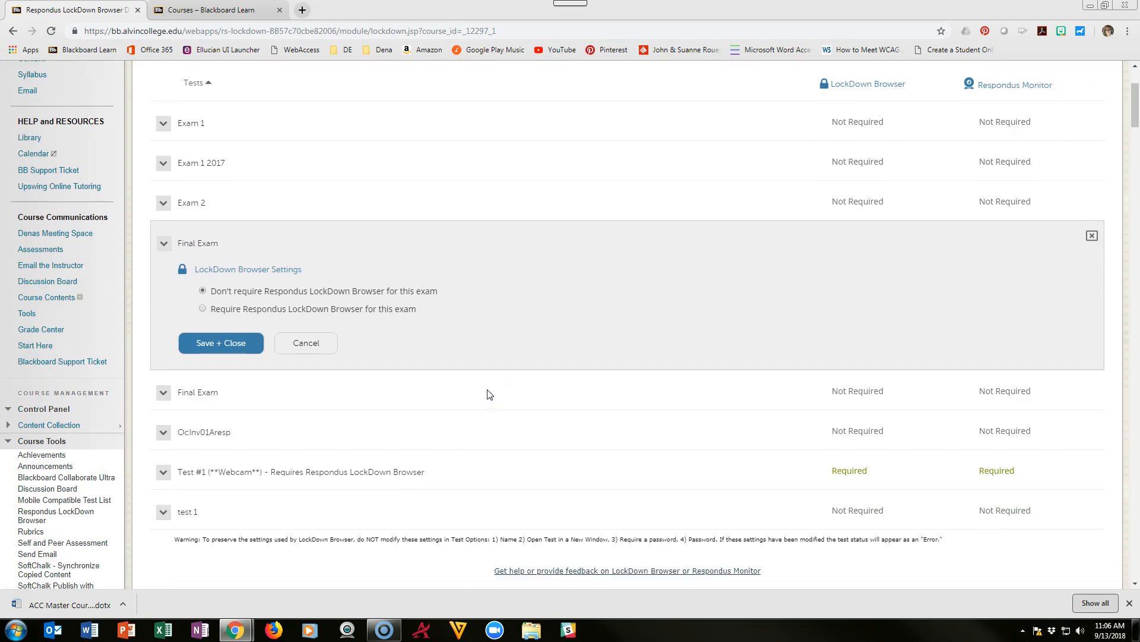
{"action": "left_click", "coordinate": [202, 308]}
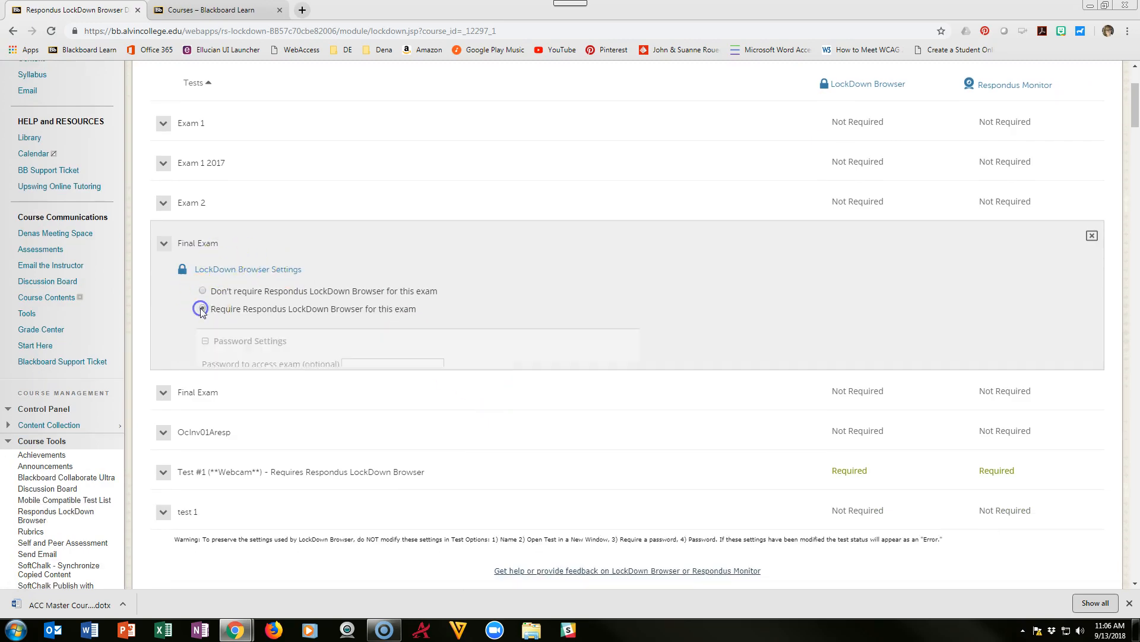
{"action": "scroll", "coordinate": [333, 293], "scroll_direction": "down", "scroll_amount": 1}
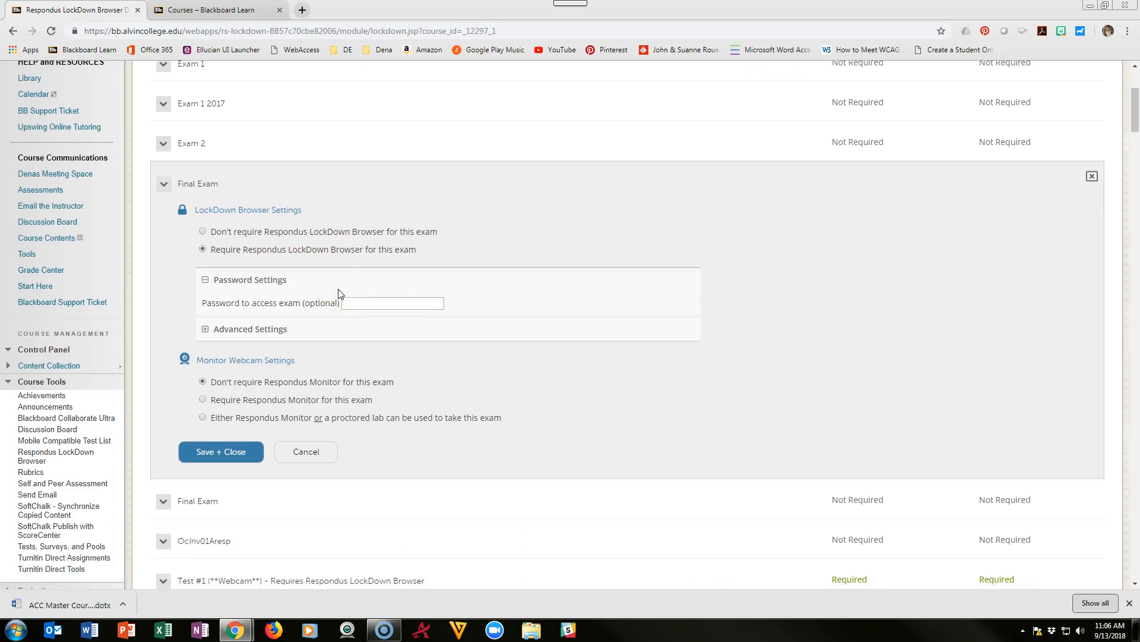
{"action": "scroll", "coordinate": [341, 293], "scroll_direction": "down", "scroll_amount": 1}
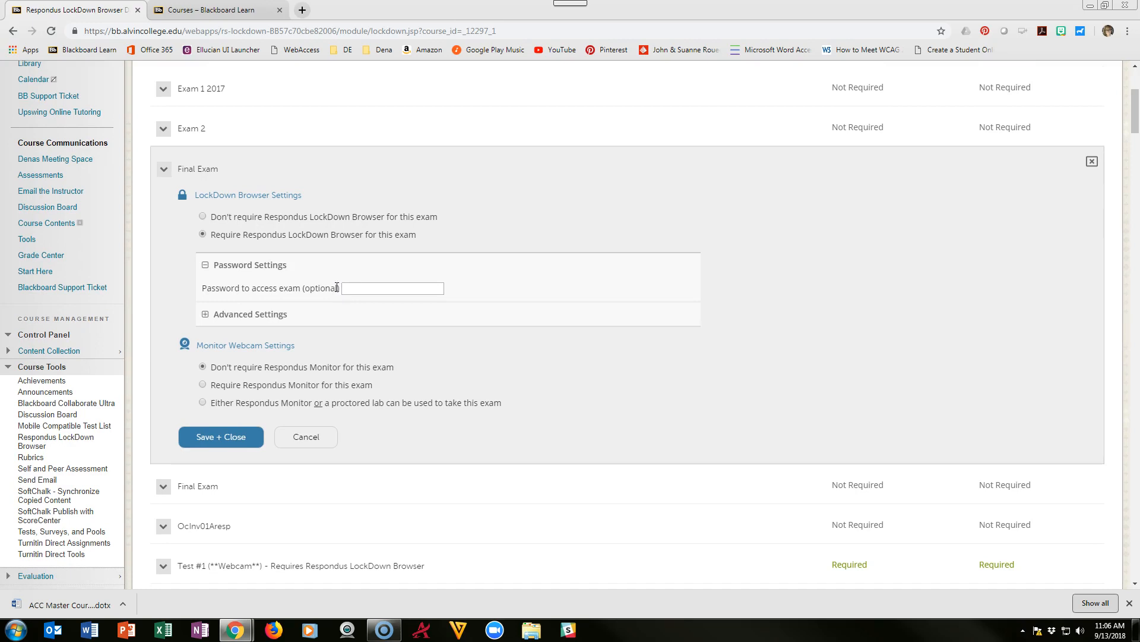
Step: Allow 'Either Respondus Monitor or a proctored lab' for the Final Exam and suppress the Monitor notice
{"action": "left_click", "coordinate": [201, 402]}
{"action": "left_click", "coordinate": [310, 423]}
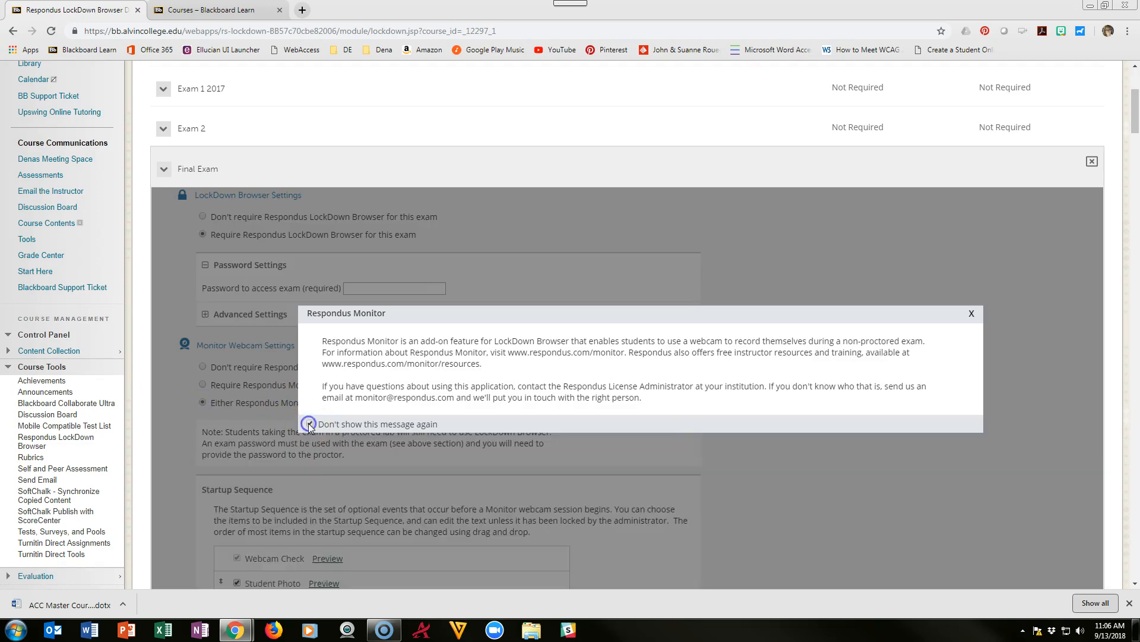
{"action": "left_click", "coordinate": [972, 313]}
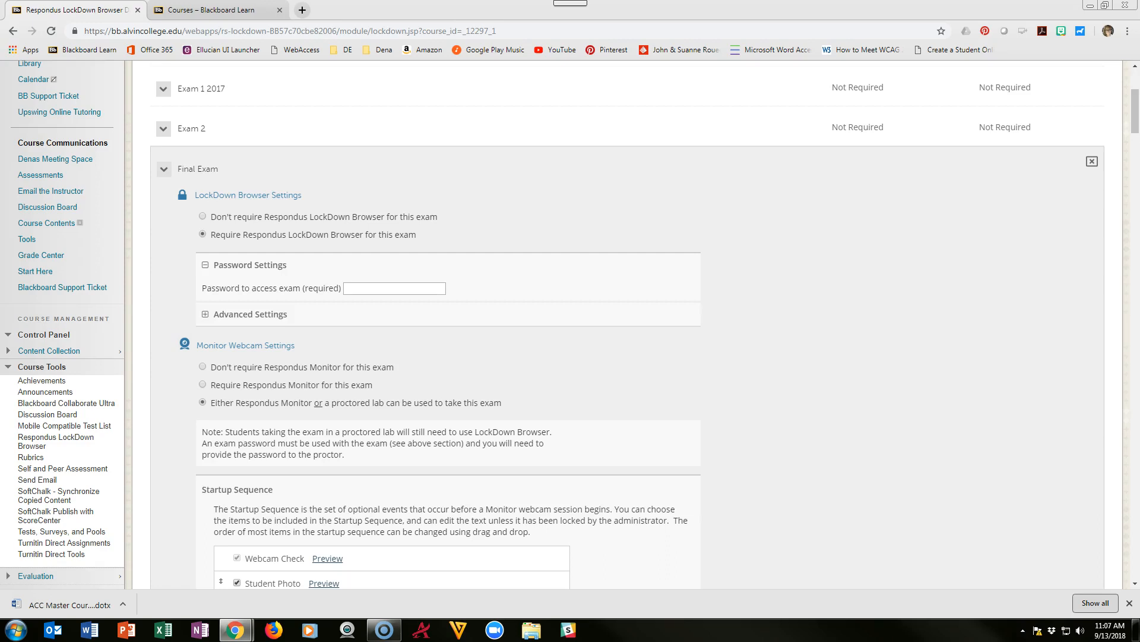
{"action": "left_click", "coordinate": [381, 288]}
Step: Uncheck Student Photo in the startup sequence, keeping Additional Instructions enabled
{"action": "left_click", "coordinate": [937, 351]}
{"action": "scroll", "coordinate": [939, 354], "scroll_direction": "down", "scroll_amount": 2}
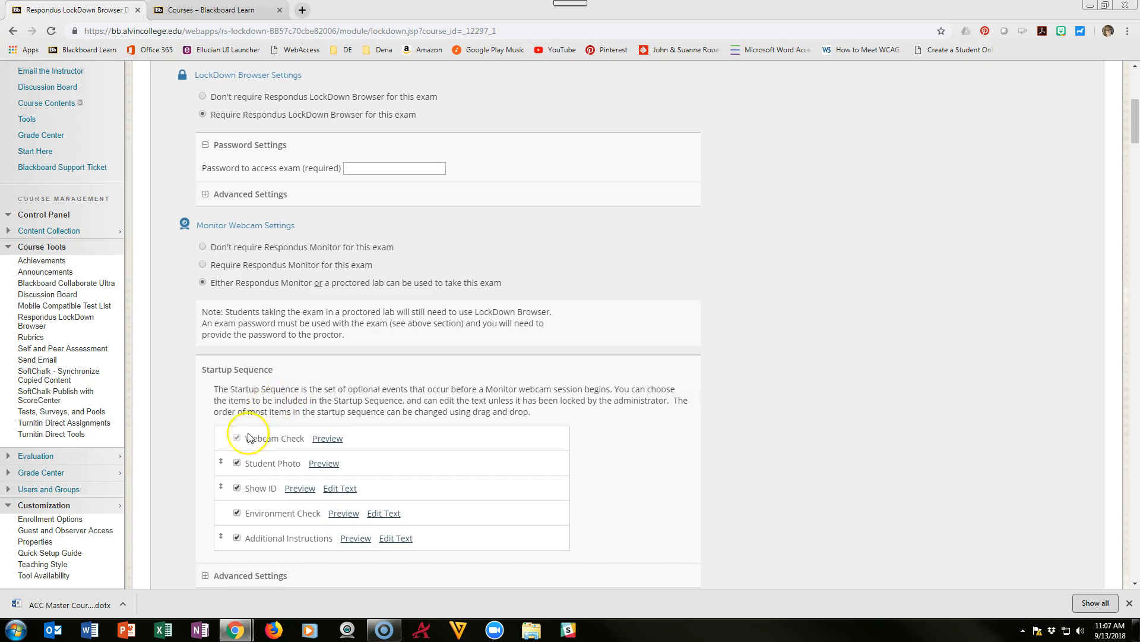
{"action": "left_click", "coordinate": [238, 464]}
{"action": "left_click", "coordinate": [237, 538]}
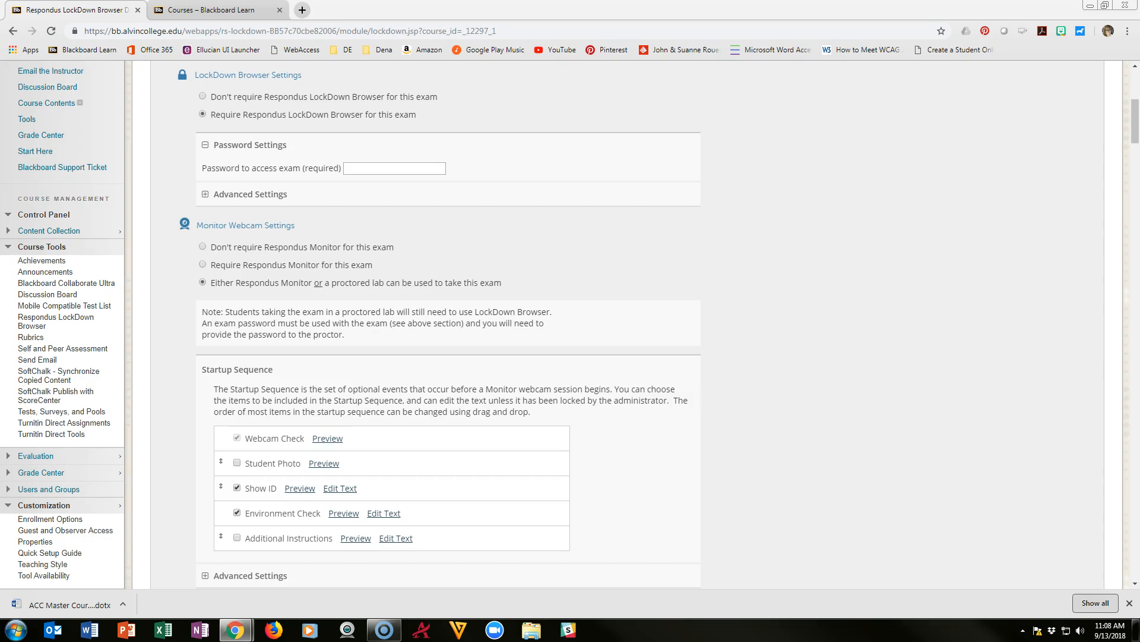
{"action": "left_click", "coordinate": [237, 538]}
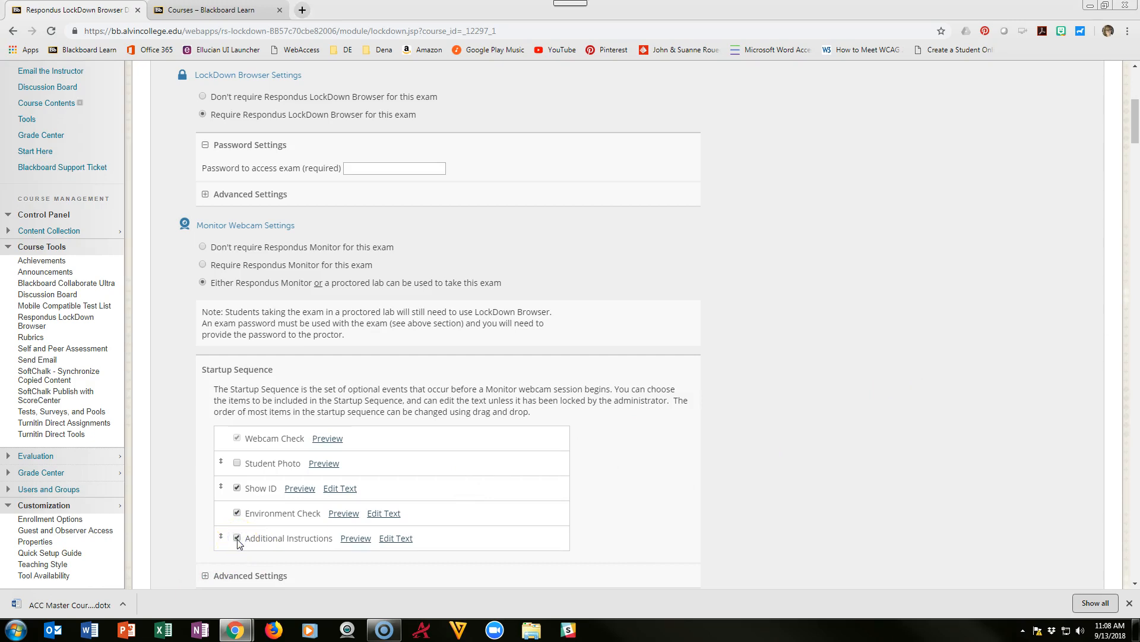
Step: Save the Additional Instructions text, then Save + Close the Final Exam LockDown settings
{"action": "left_click", "coordinate": [392, 538]}
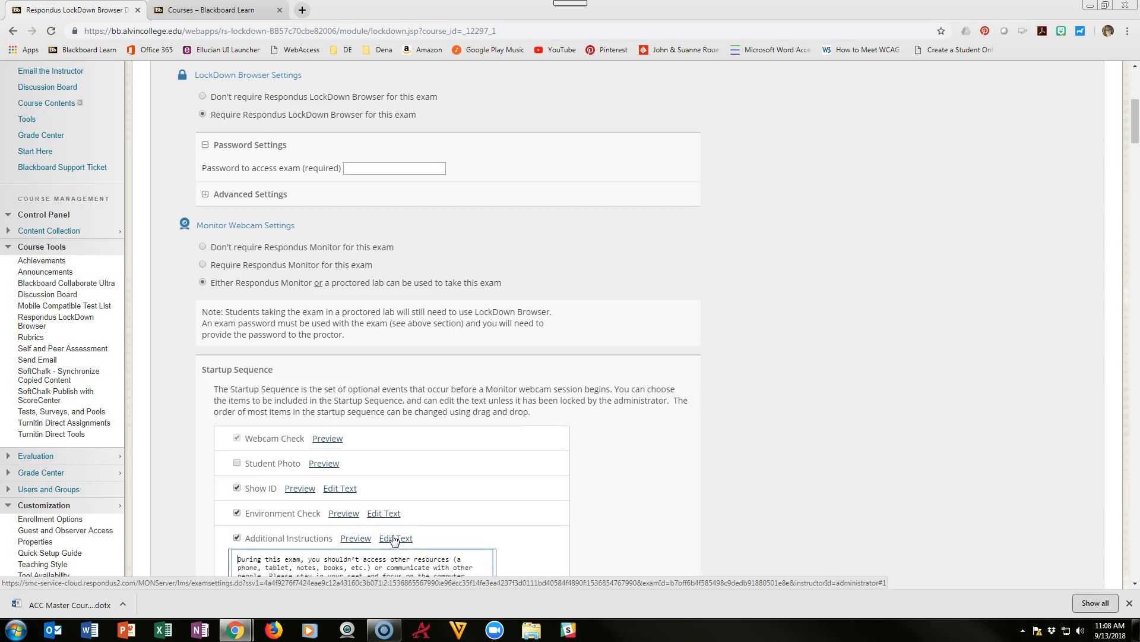
{"action": "scroll", "coordinate": [416, 540], "scroll_direction": "down", "scroll_amount": 3}
{"action": "left_click", "coordinate": [452, 475]}
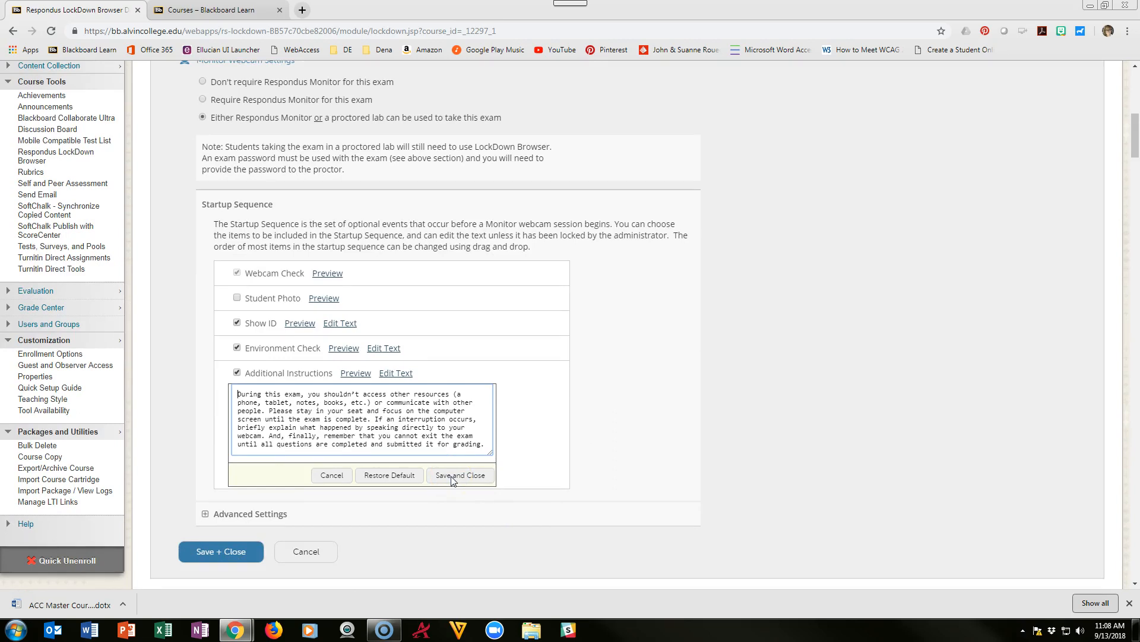
{"action": "left_click", "coordinate": [197, 552]}
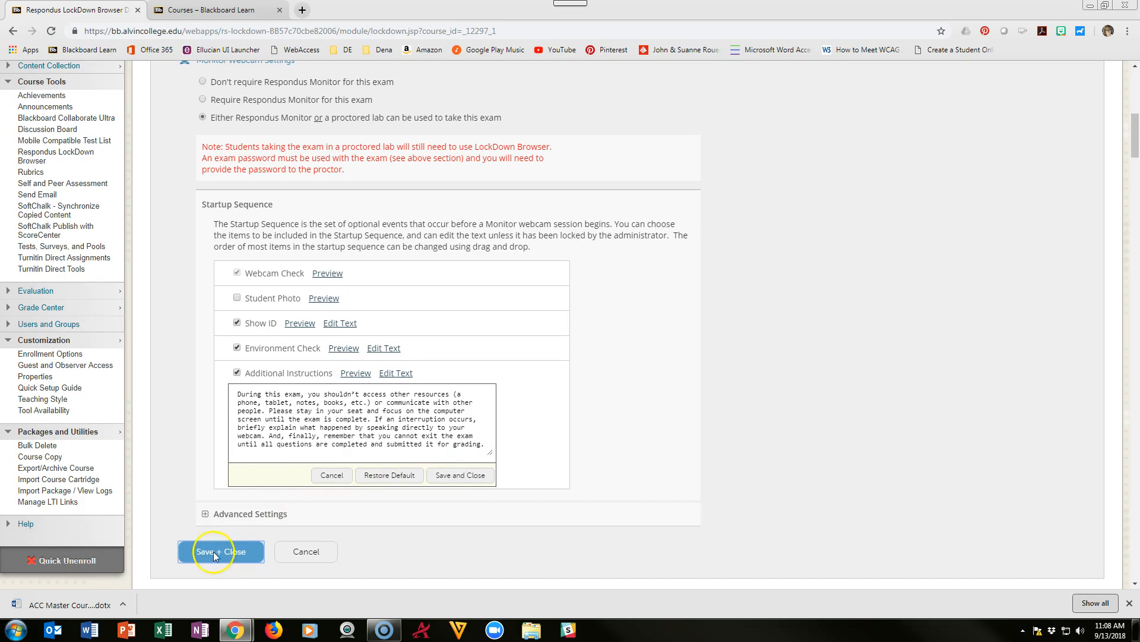
{"action": "scroll", "coordinate": [339, 386], "scroll_direction": "up", "scroll_amount": 3}
Step: Enter an exam access password in 'Password to access exam' and Save + Close the settings
{"action": "left_click", "coordinate": [390, 177]}
{"action": "type", "text": "password"}
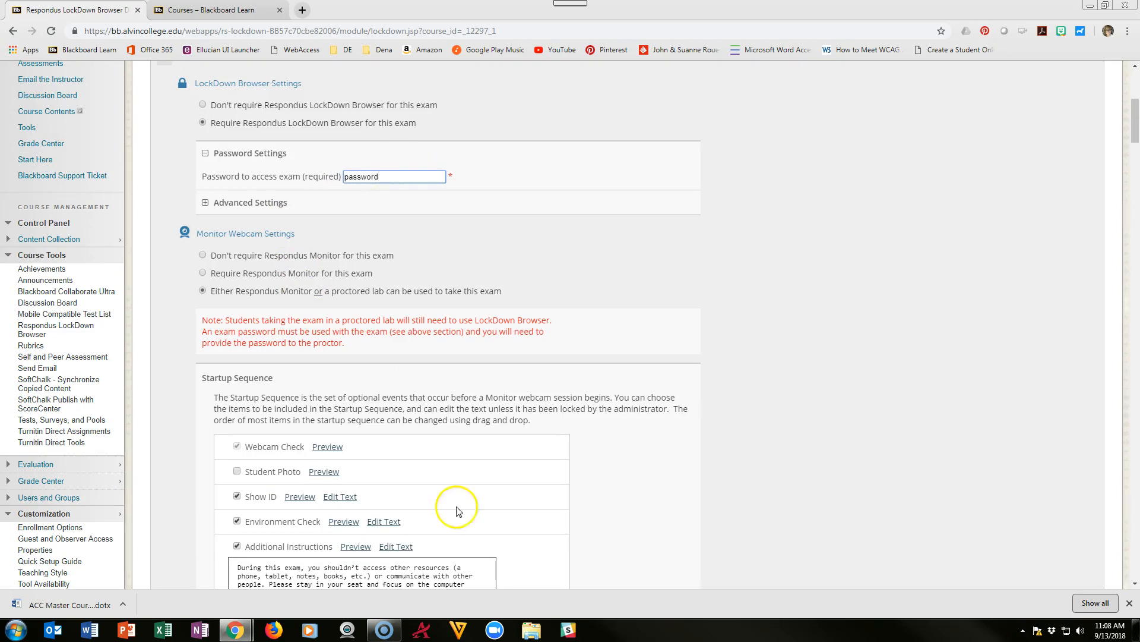
{"action": "scroll", "coordinate": [456, 511], "scroll_direction": "down", "scroll_amount": 9}
{"action": "left_click", "coordinate": [211, 204]}
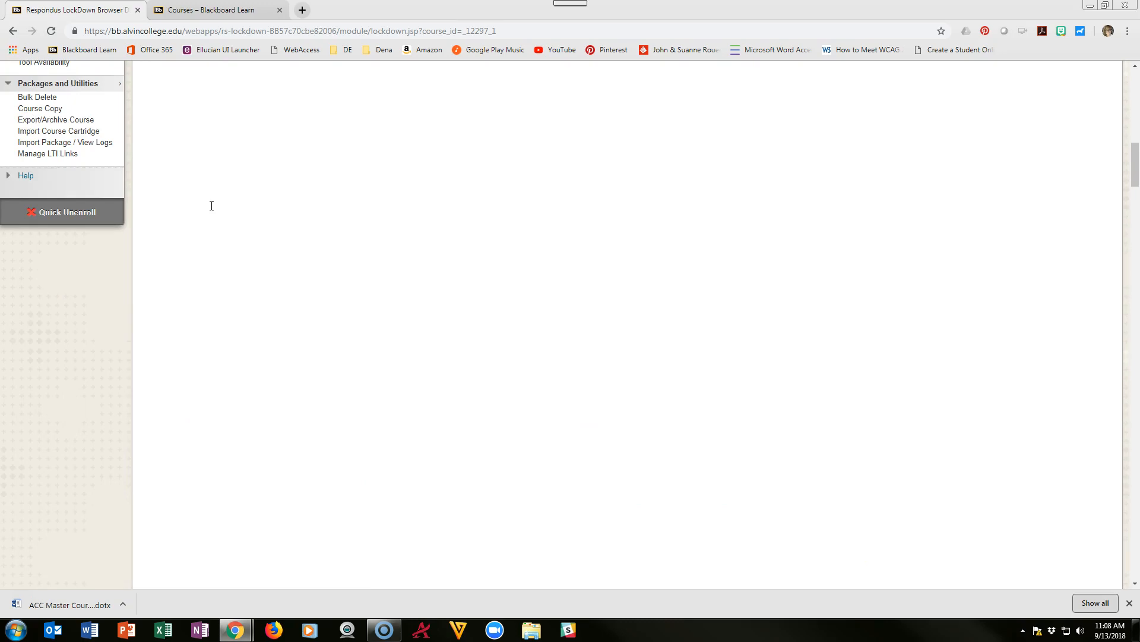
{"action": "scroll", "coordinate": [286, 307], "scroll_direction": "up", "scroll_amount": 12}
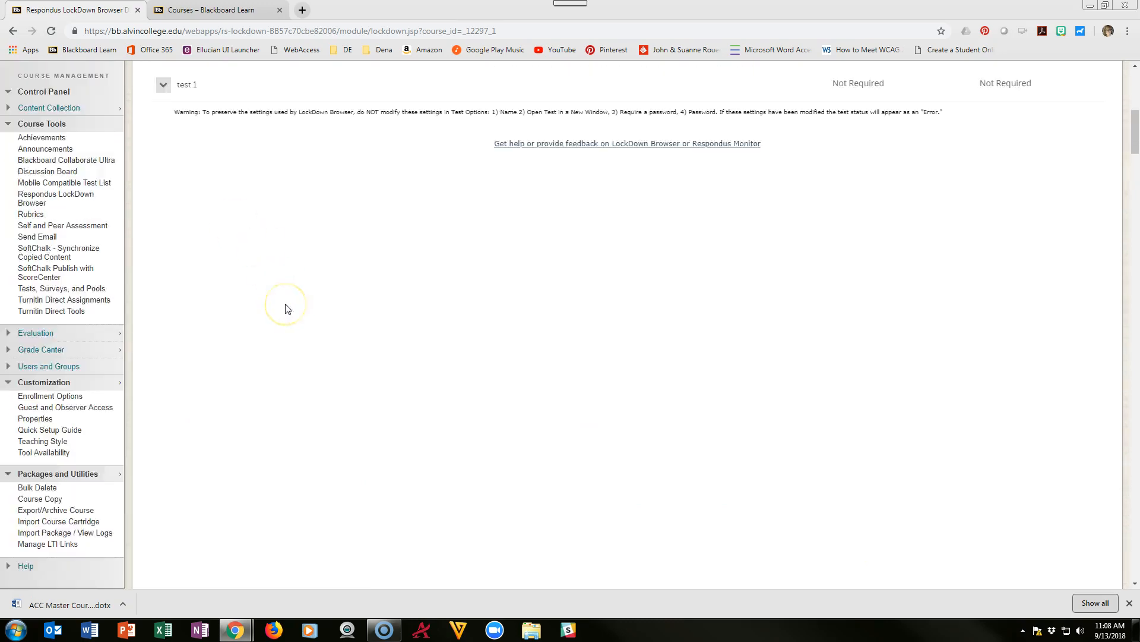
{"action": "scroll", "coordinate": [285, 307], "scroll_direction": "up", "scroll_amount": 1}
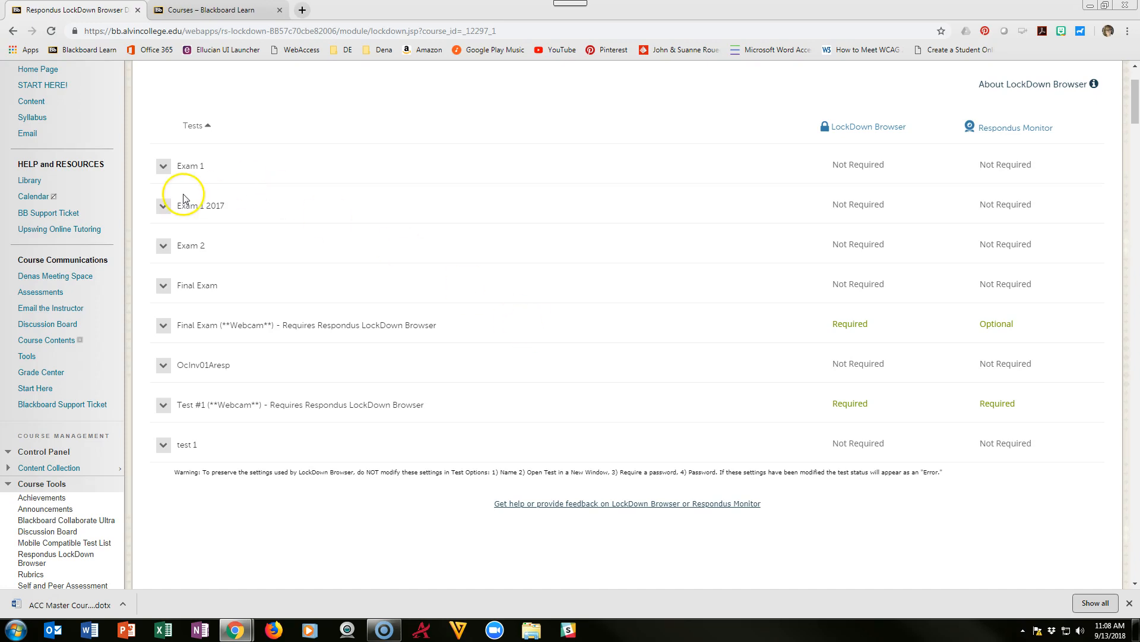
{"action": "left_click", "coordinate": [164, 325]}
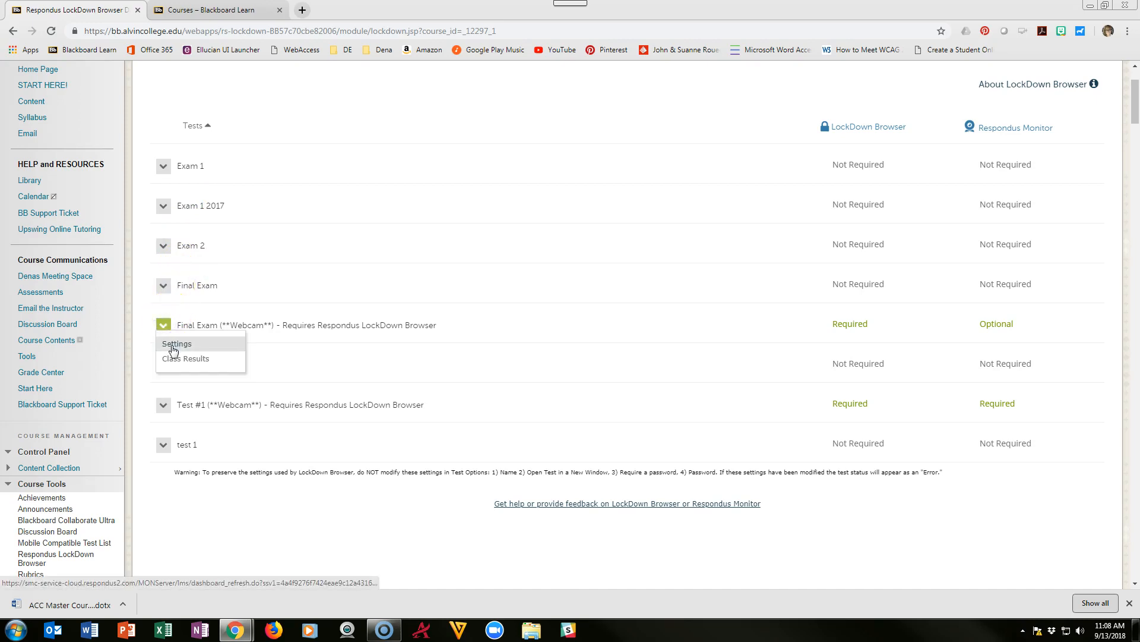
{"action": "left_click", "coordinate": [172, 347]}
{"action": "scroll", "coordinate": [506, 402], "scroll_direction": "down", "scroll_amount": 5}
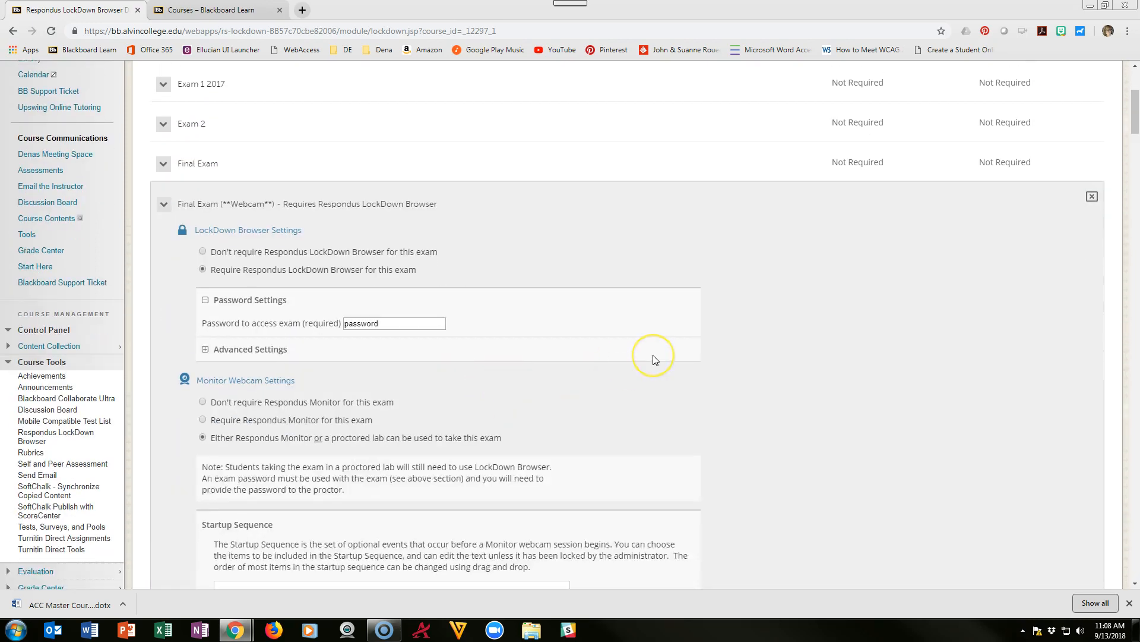
{"action": "scroll", "coordinate": [656, 360], "scroll_direction": "down", "scroll_amount": 4}
{"action": "left_click", "coordinate": [248, 439]}
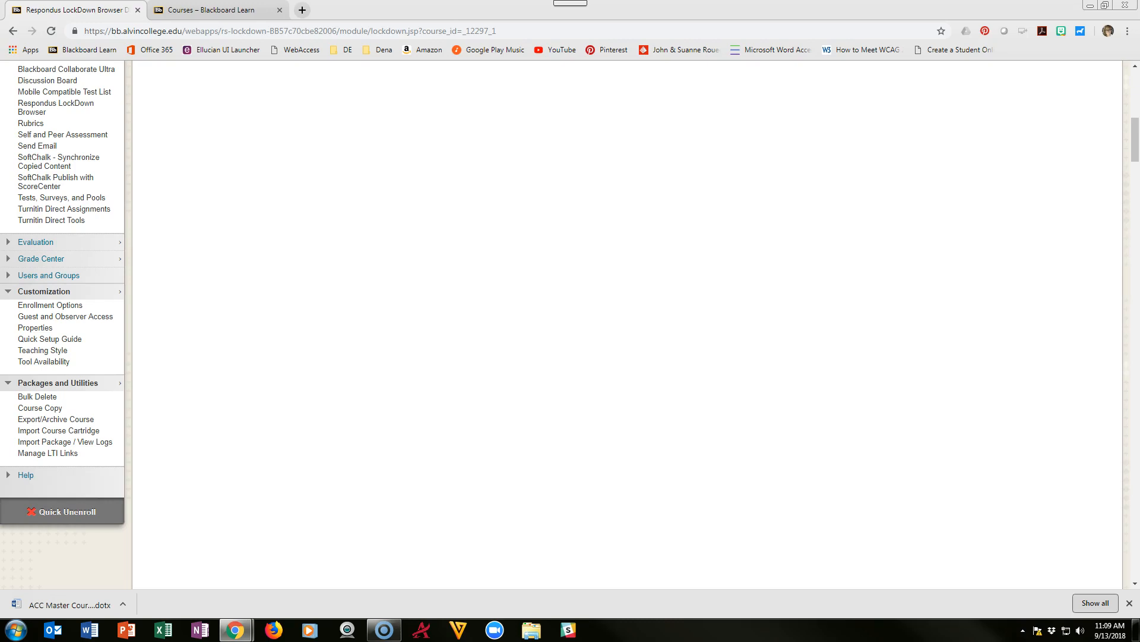
{"action": "scroll", "coordinate": [76, 267], "scroll_direction": "up", "scroll_amount": 8}
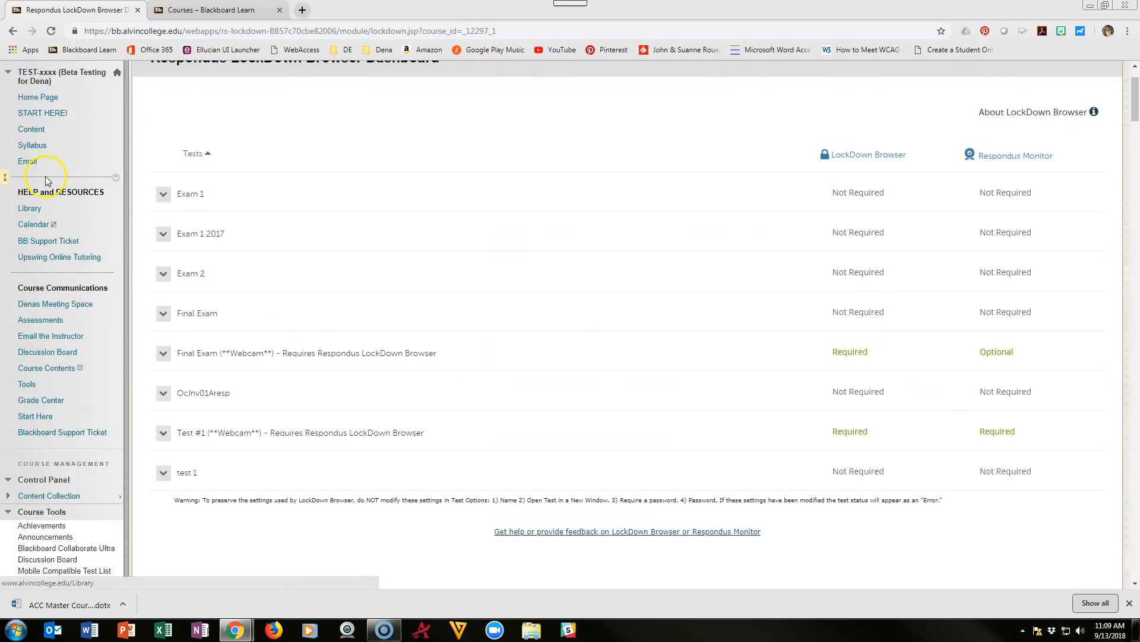
Step: Open the TEST course's Content page showing the hidden 'Final Exam (**Webcam**)' test
{"action": "left_click", "coordinate": [25, 130]}
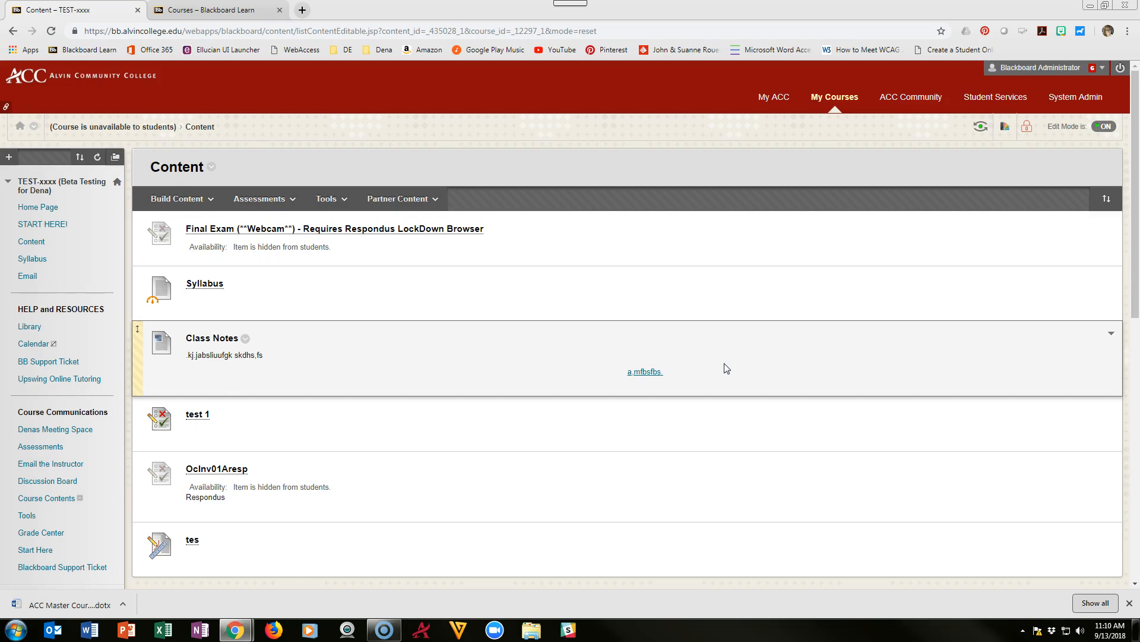
Step: From the ACC Community page, open the Testing Center Form for Faculty under ACC Links
{"action": "left_click", "coordinate": [913, 99]}
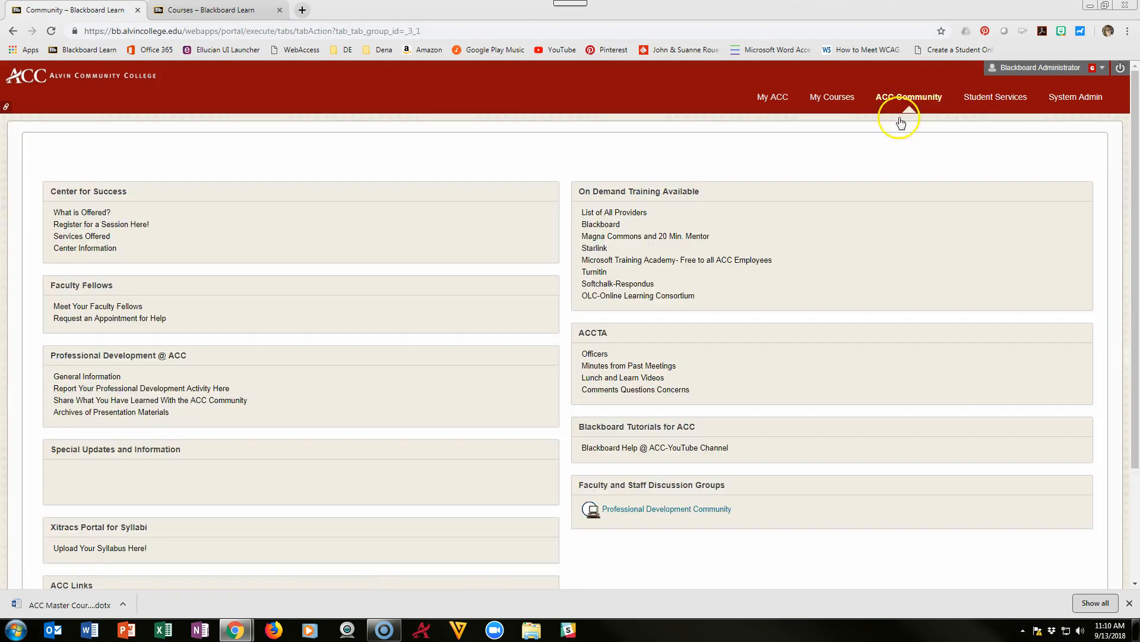
{"action": "scroll", "coordinate": [261, 348], "scroll_direction": "down", "scroll_amount": 3}
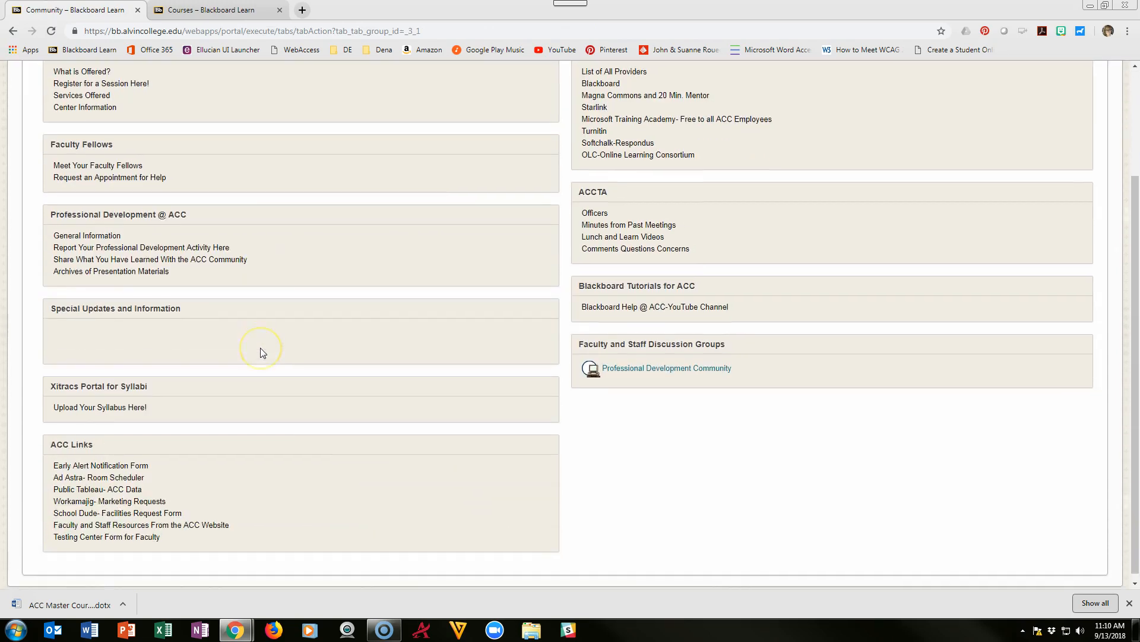
{"action": "left_click", "coordinate": [110, 538]}
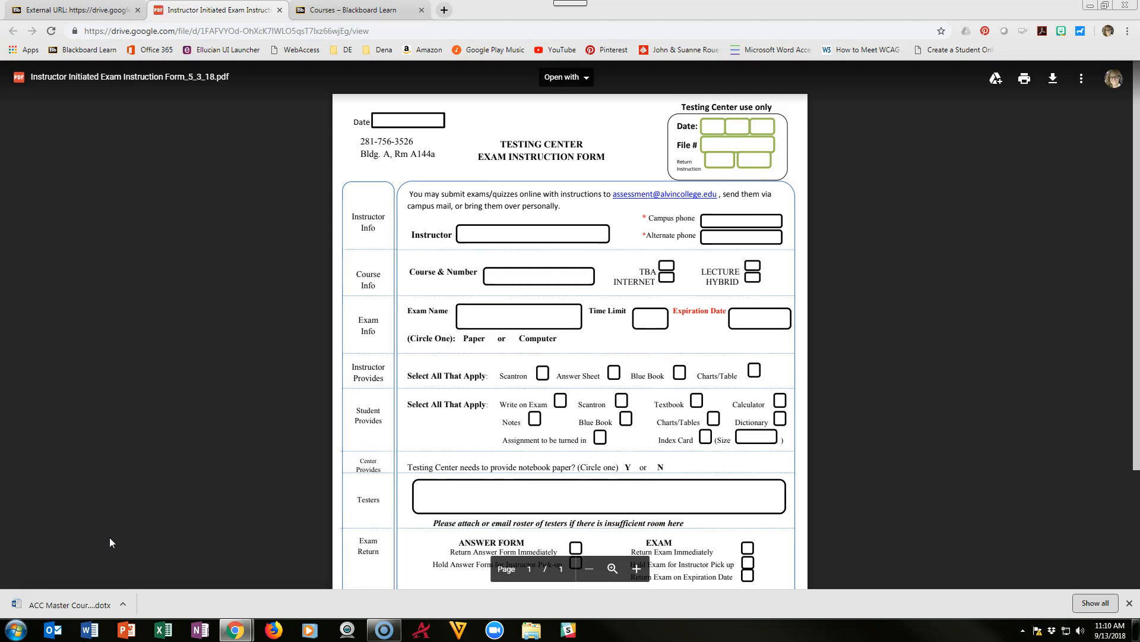
{"action": "scroll", "coordinate": [1031, 416], "scroll_direction": "down", "scroll_amount": 1}
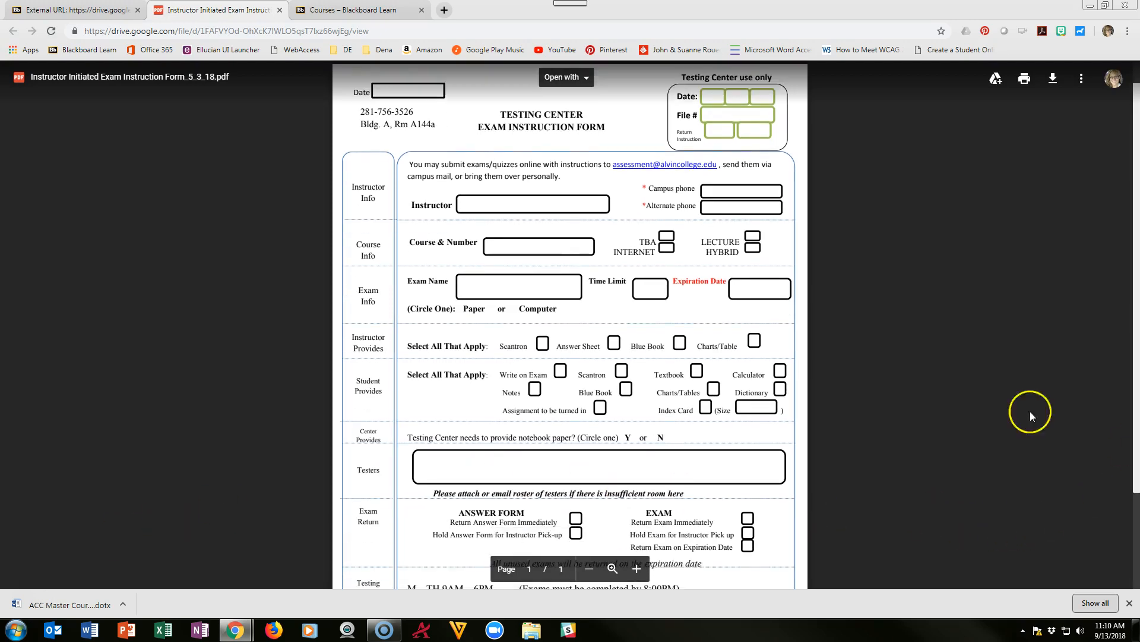
{"action": "scroll", "coordinate": [629, 196], "scroll_direction": "up", "scroll_amount": 1}
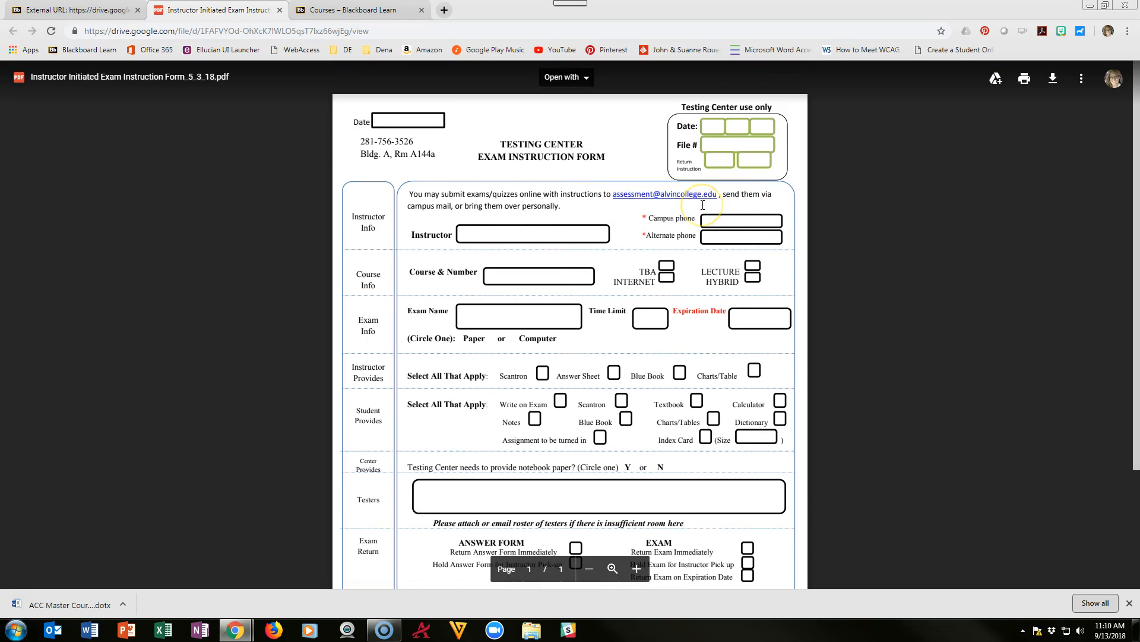